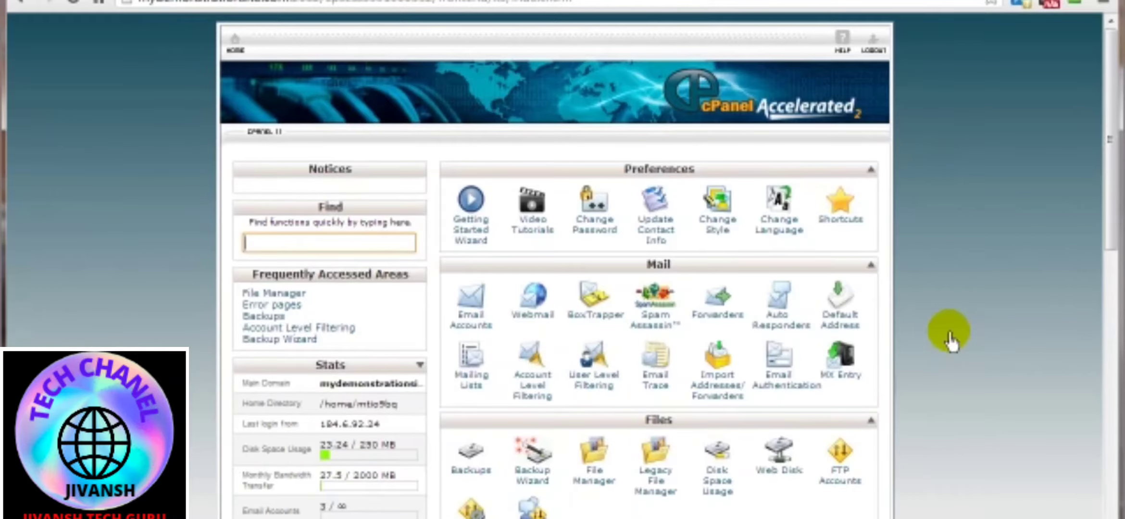
Open the Redirects tool from the Domains section of the control panel.
{"action": "scroll", "coordinate": [949, 336], "scroll_direction": "down", "scroll_amount": 2}
{"action": "scroll", "coordinate": [904, 371], "scroll_direction": "down", "scroll_amount": 5}
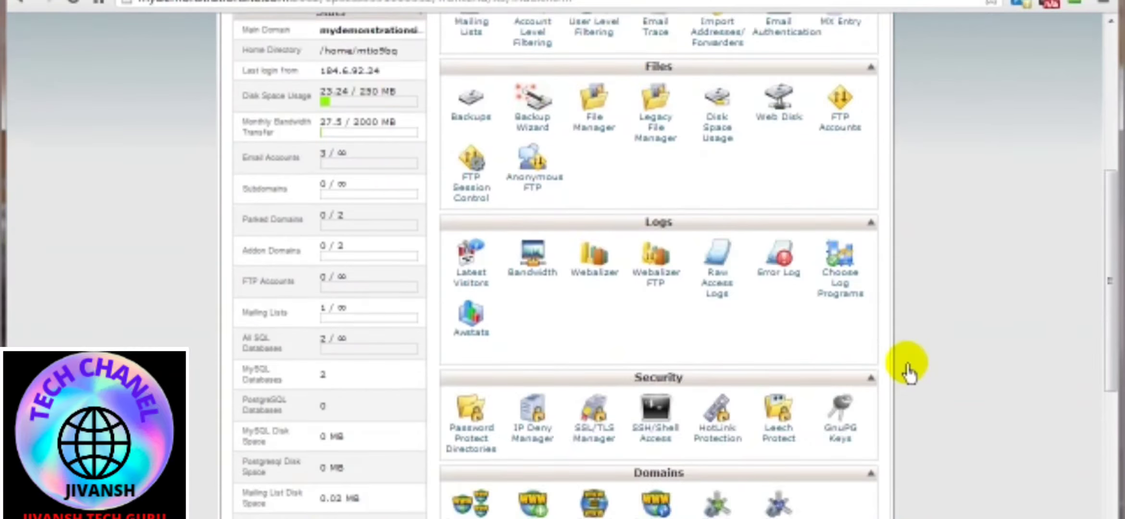
{"action": "scroll", "coordinate": [907, 372], "scroll_direction": "down", "scroll_amount": 3}
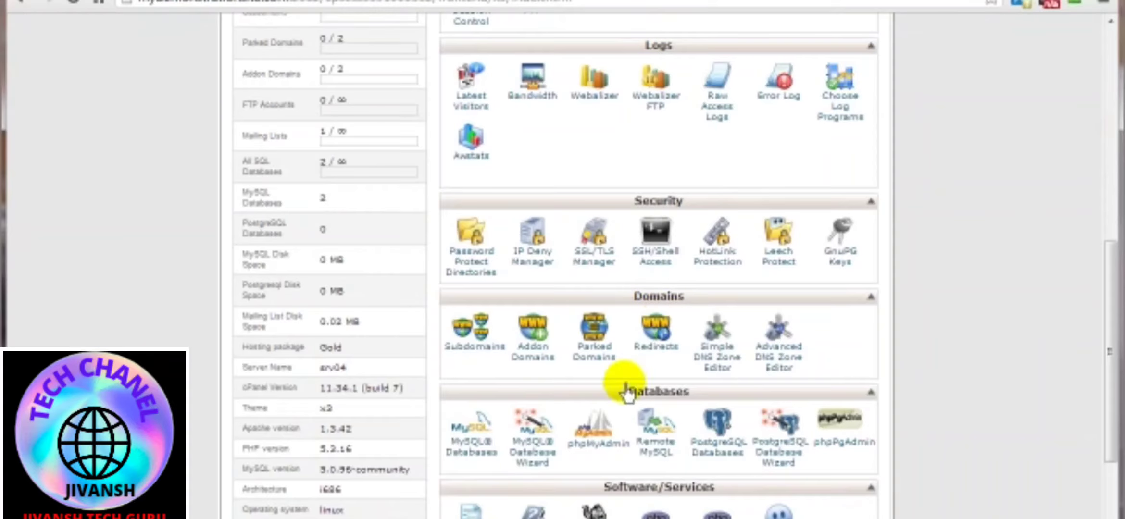
{"action": "left_click", "coordinate": [655, 351]}
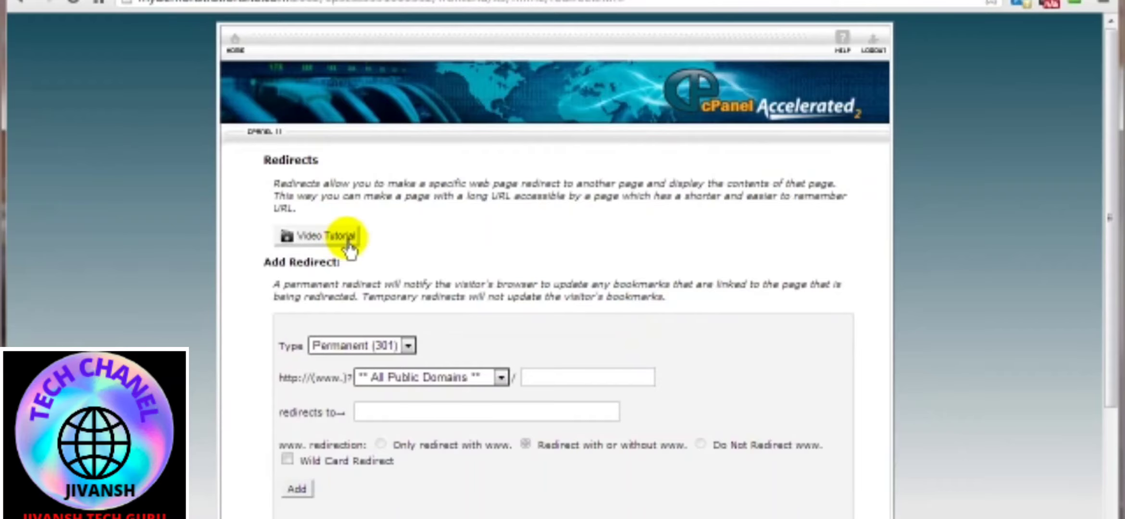
Set the redirect type to Temporary (302) and apply it to ** All Public Domains **.
{"action": "scroll", "coordinate": [790, 346], "scroll_direction": "down", "scroll_amount": 2}
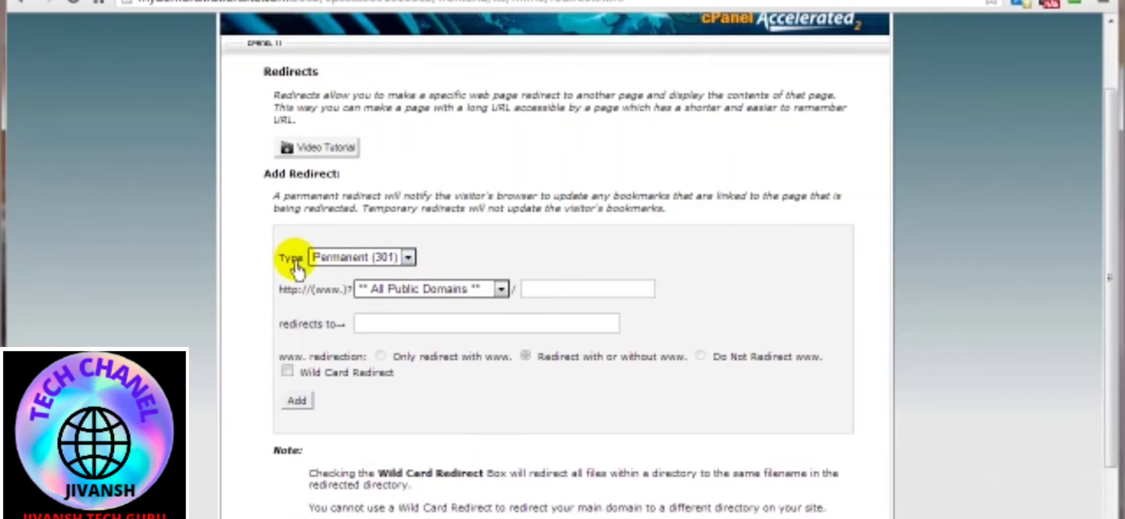
{"action": "left_click", "coordinate": [335, 268]}
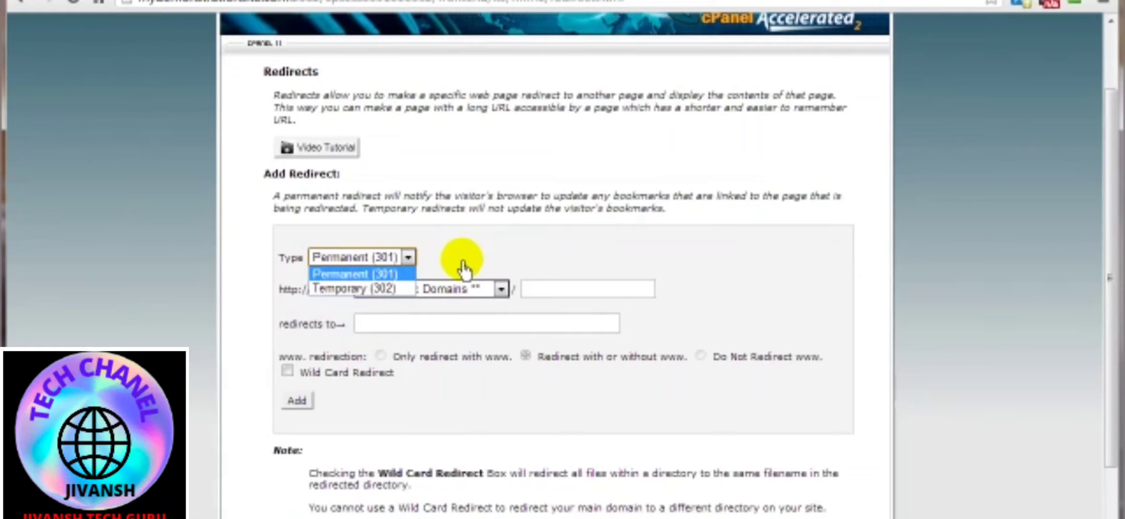
{"action": "left_click", "coordinate": [339, 290]}
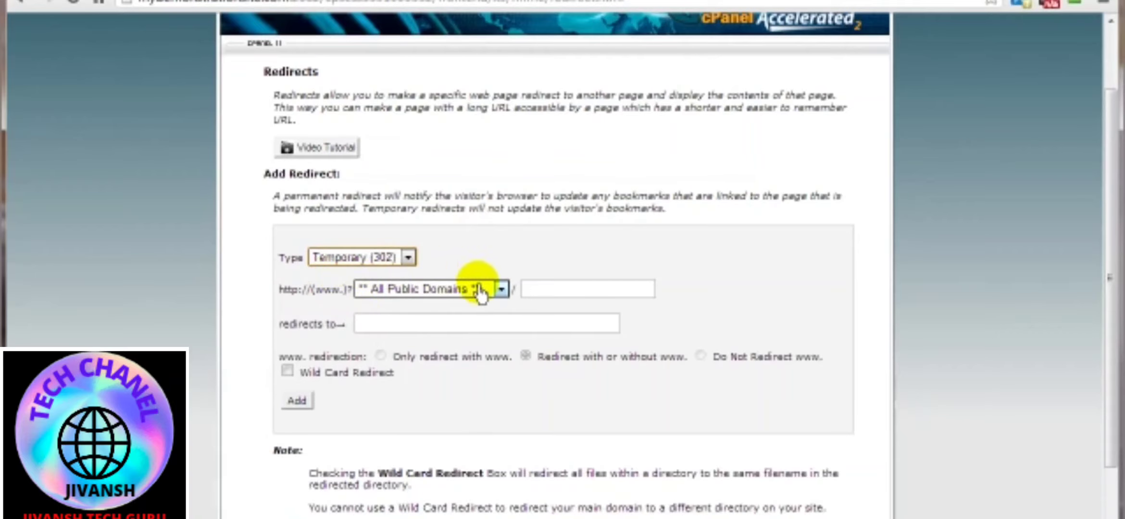
{"action": "left_click", "coordinate": [452, 291]}
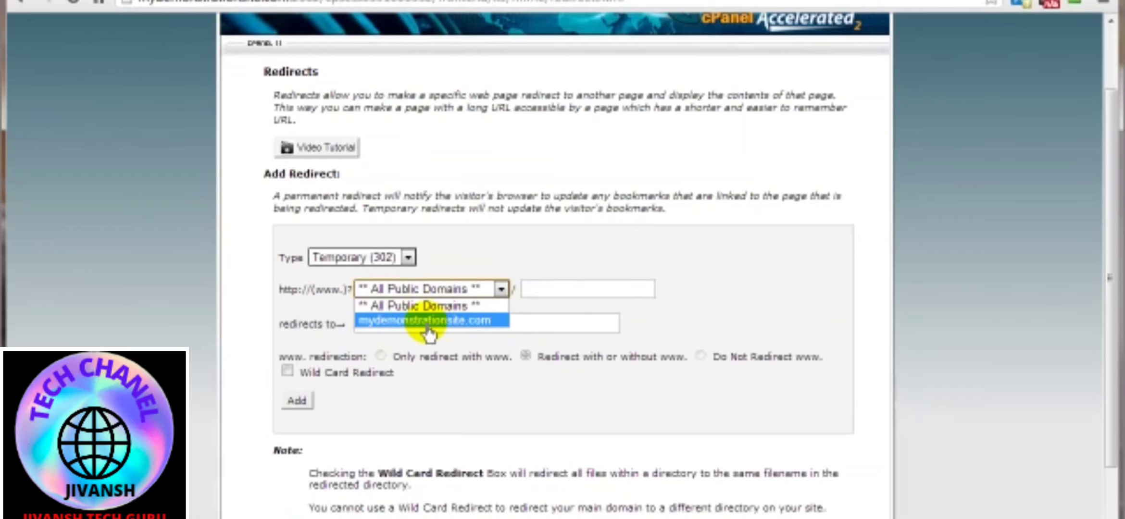
{"action": "left_click", "coordinate": [403, 307]}
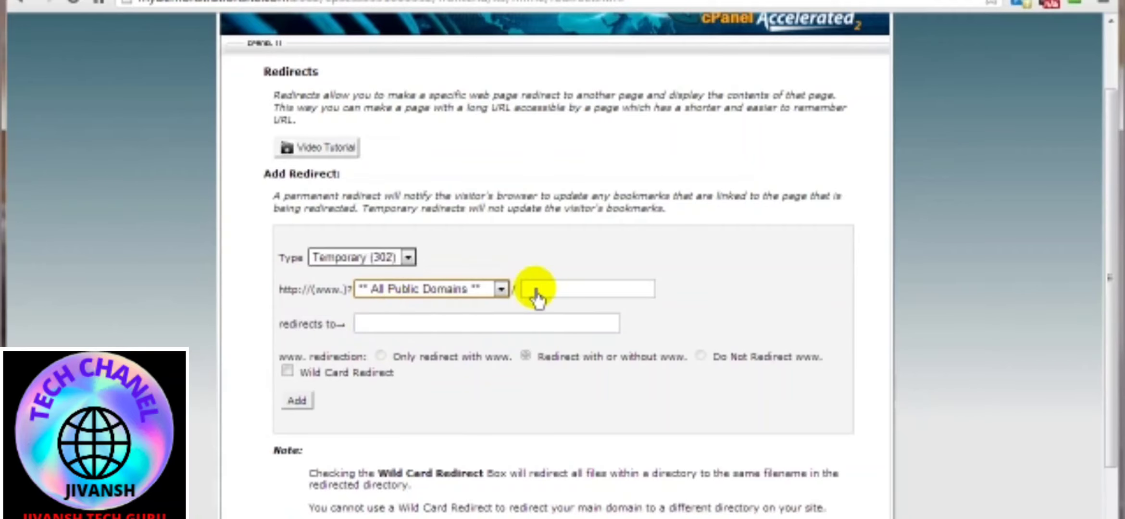
Enter widgets as the path to redirect, leaving the domain choice at ** All Public Domains **.
{"action": "left_click", "coordinate": [536, 291]}
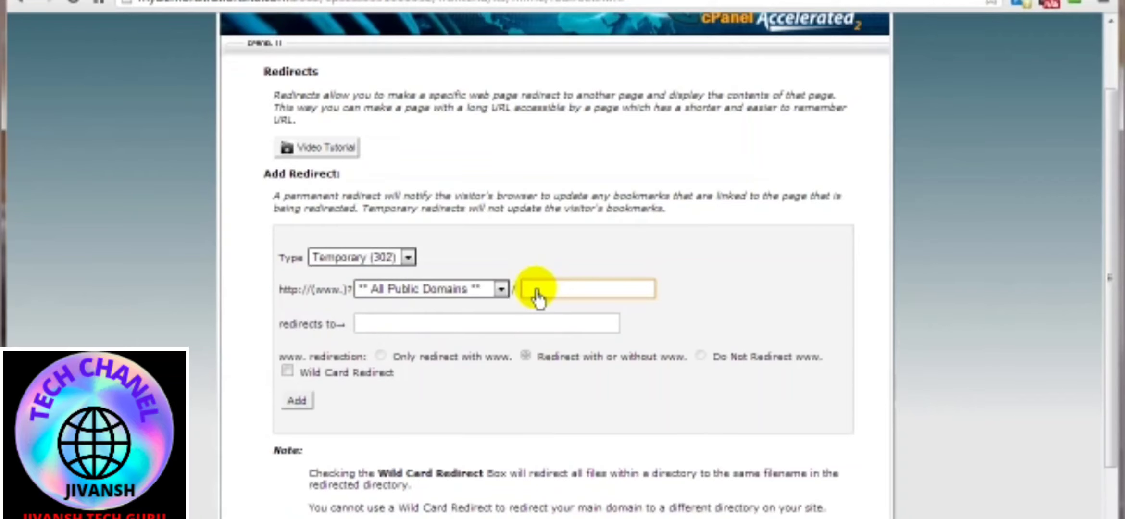
{"action": "type", "text": "wid"}
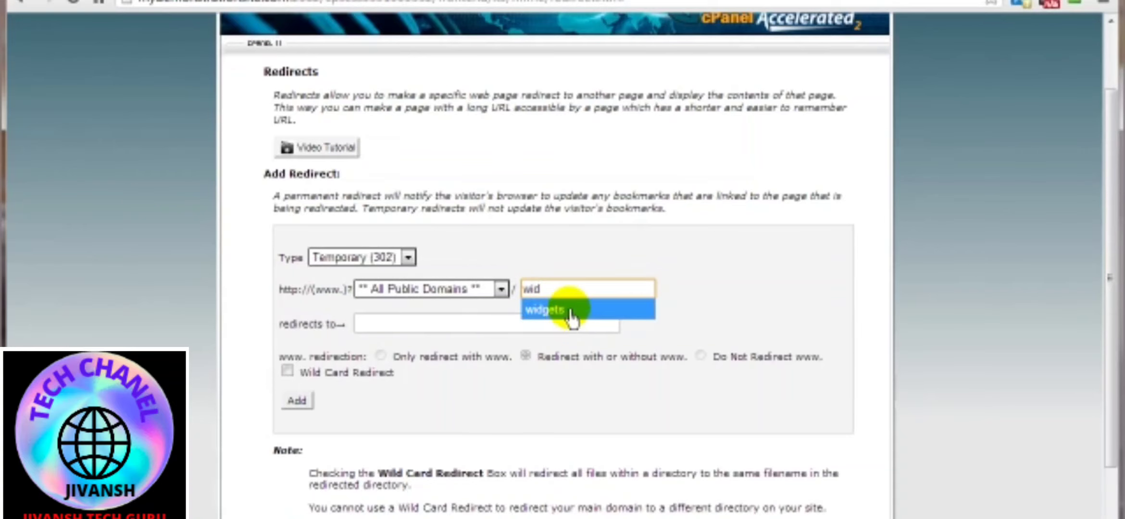
{"action": "left_click", "coordinate": [548, 312]}
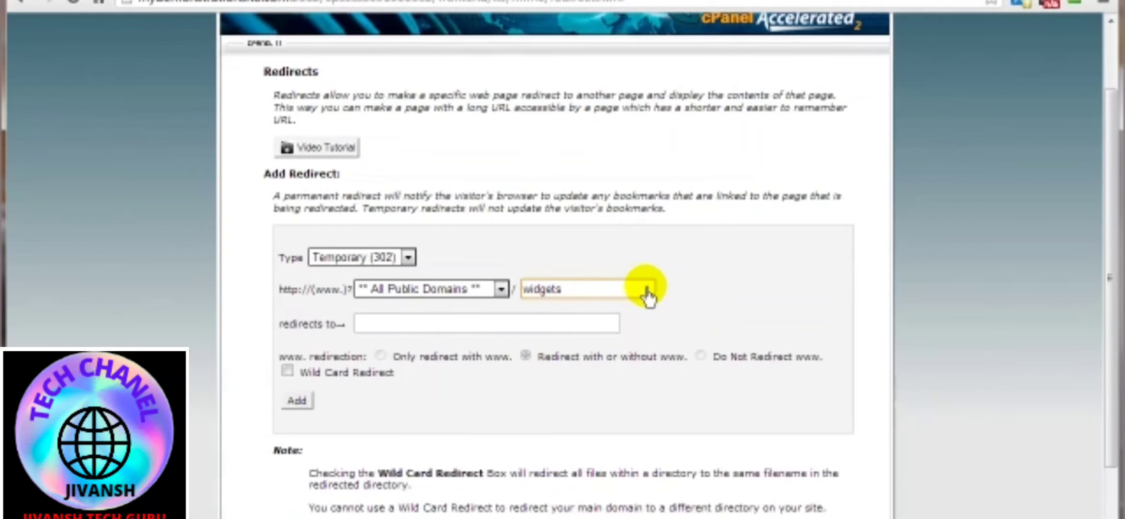
{"action": "left_click", "coordinate": [429, 298]}
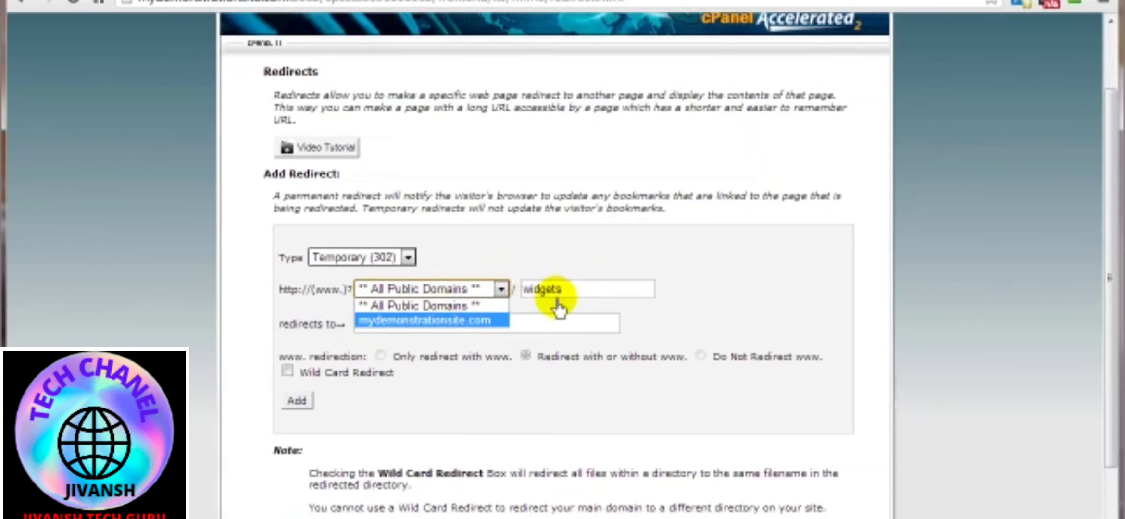
{"action": "left_click", "coordinate": [718, 291]}
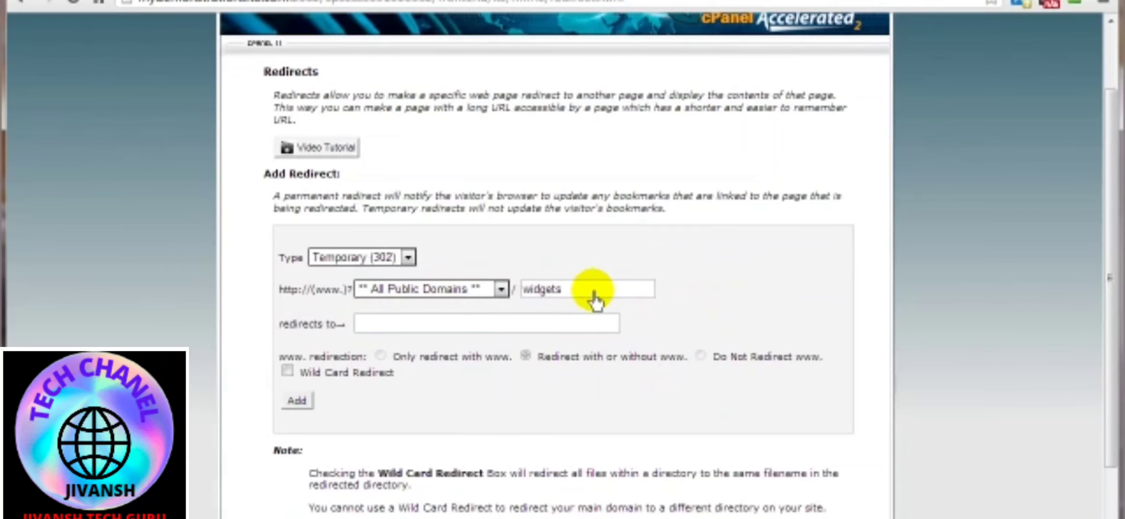
{"action": "left_click", "coordinate": [435, 324]}
{"action": "type", "text": "http://cxi2.com/mostawesomestwidgetsintheworld"}
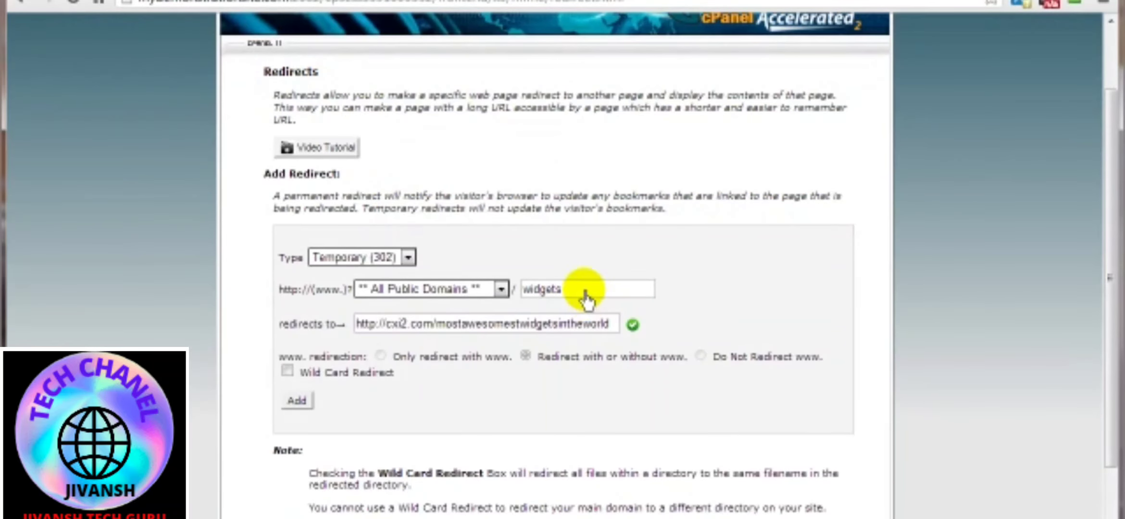
{"action": "left_click", "coordinate": [287, 372]}
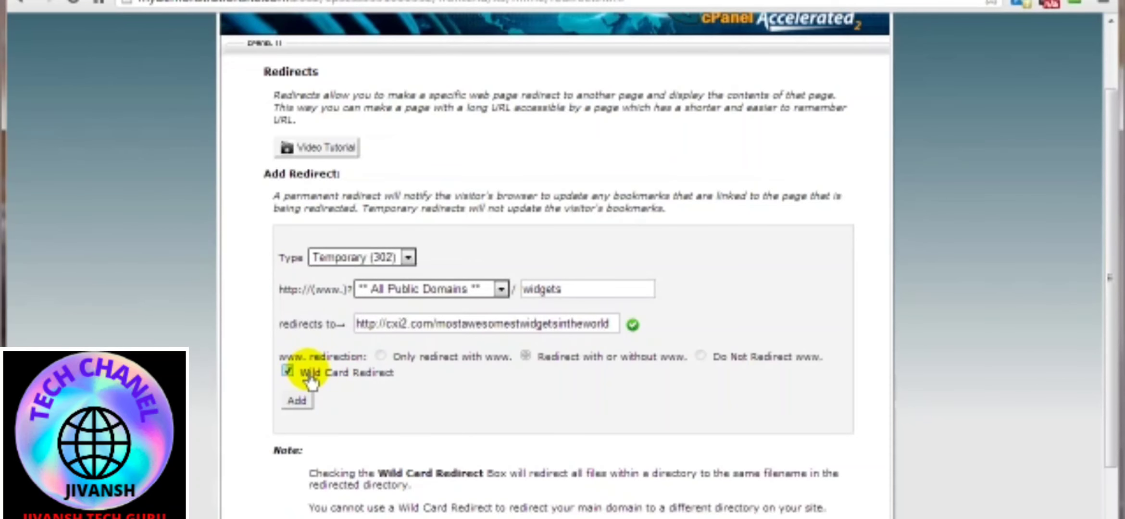
Keep the path as widgets without a trailing slash and add the redirect.
{"action": "left_click", "coordinate": [569, 294]}
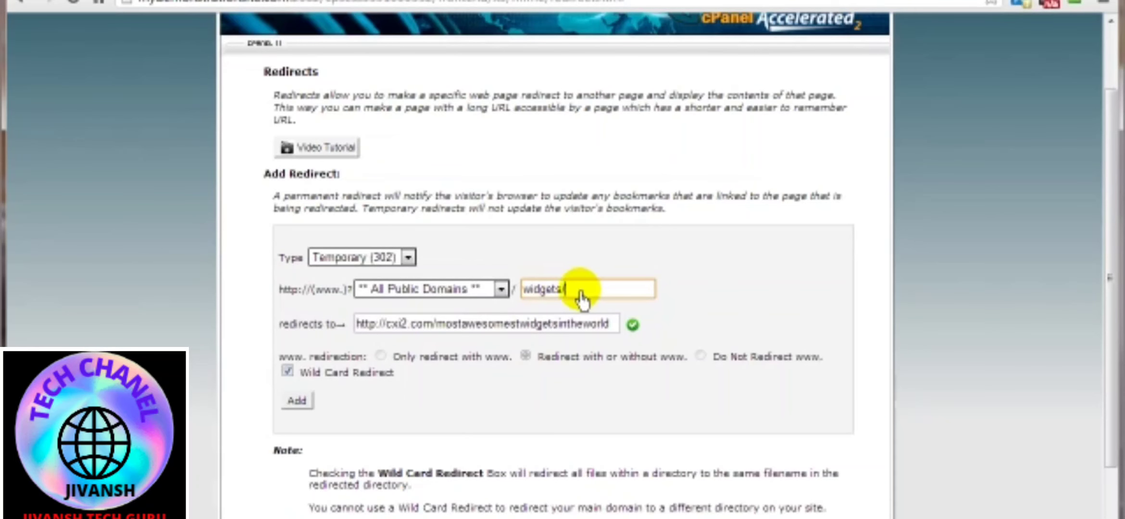
{"action": "key", "text": "BackSpace"}
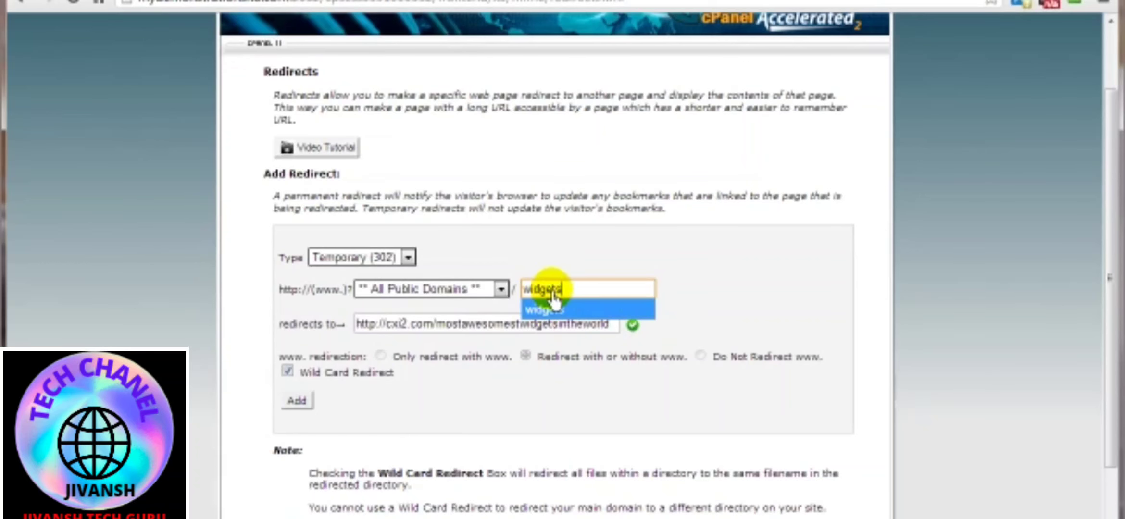
{"action": "left_click", "coordinate": [692, 287]}
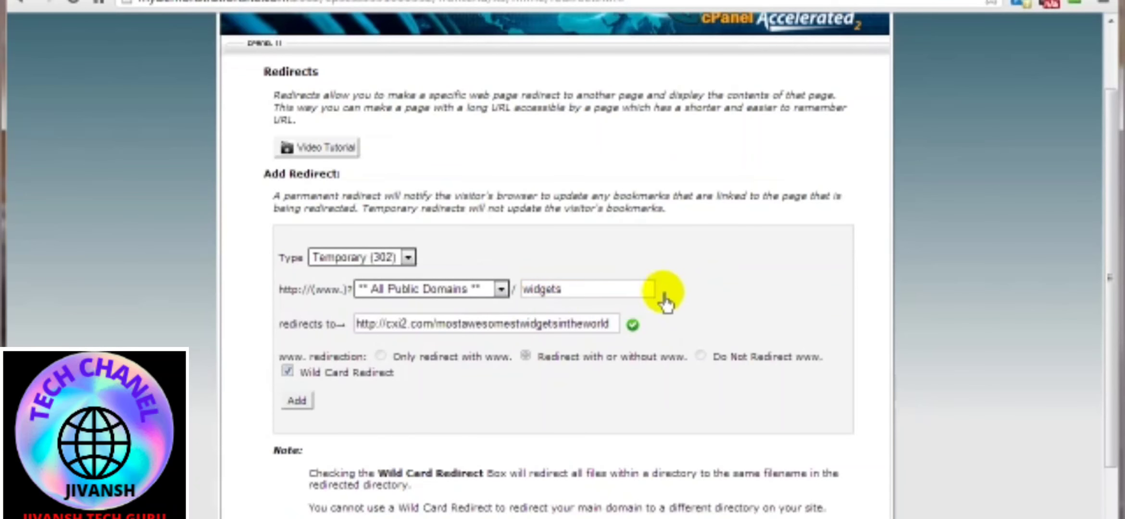
{"action": "left_click", "coordinate": [294, 403]}
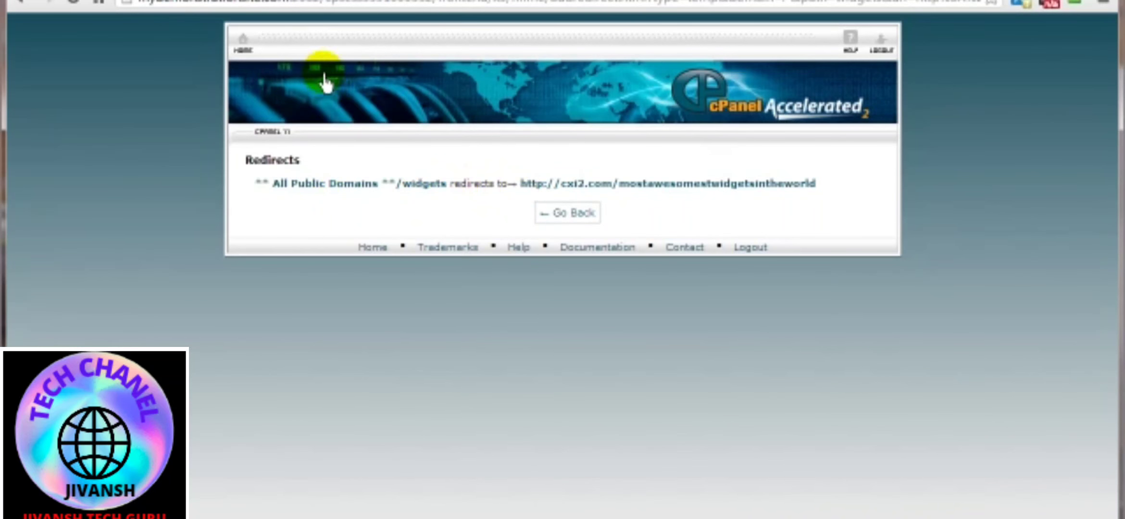
{"action": "left_click_drag", "start_coordinate": [521, 186], "coordinate": [791, 191]}
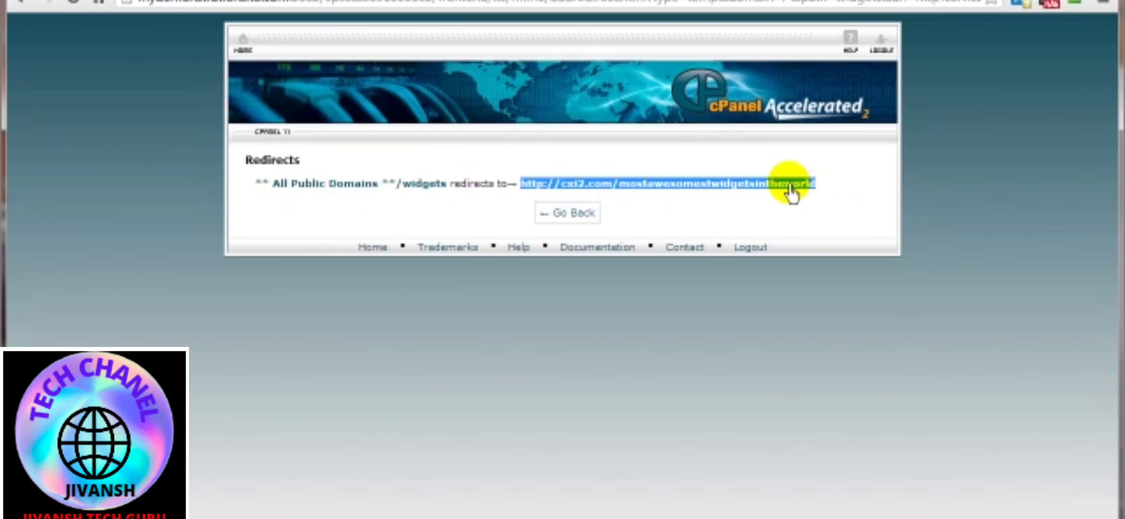
{"action": "right_click", "coordinate": [791, 186]}
{"action": "left_click", "coordinate": [836, 198]}
{"action": "key", "text": "ctrl+t"}
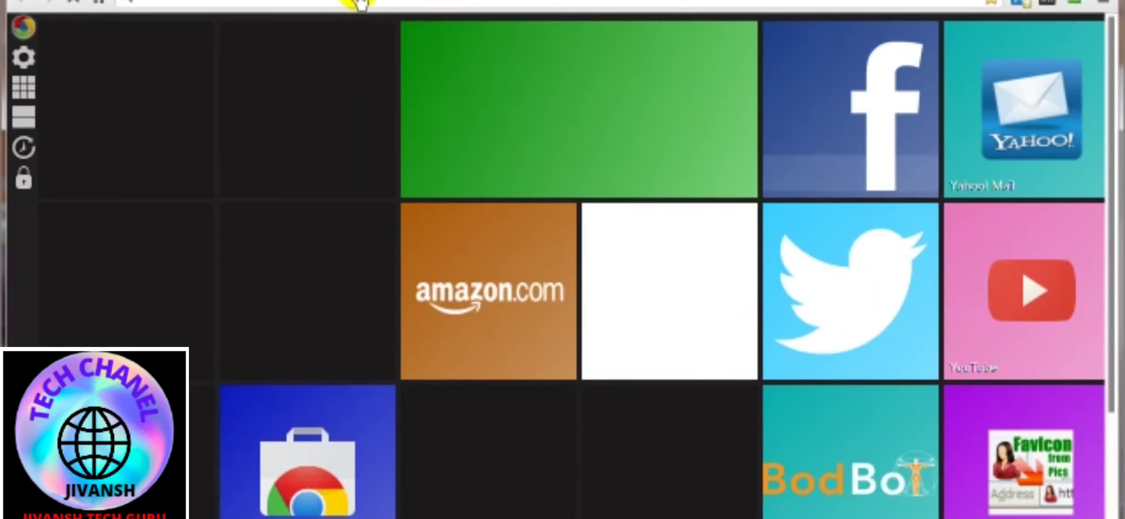
{"action": "right_click", "coordinate": [354, 3]}
{"action": "left_click", "coordinate": [395, 91]}
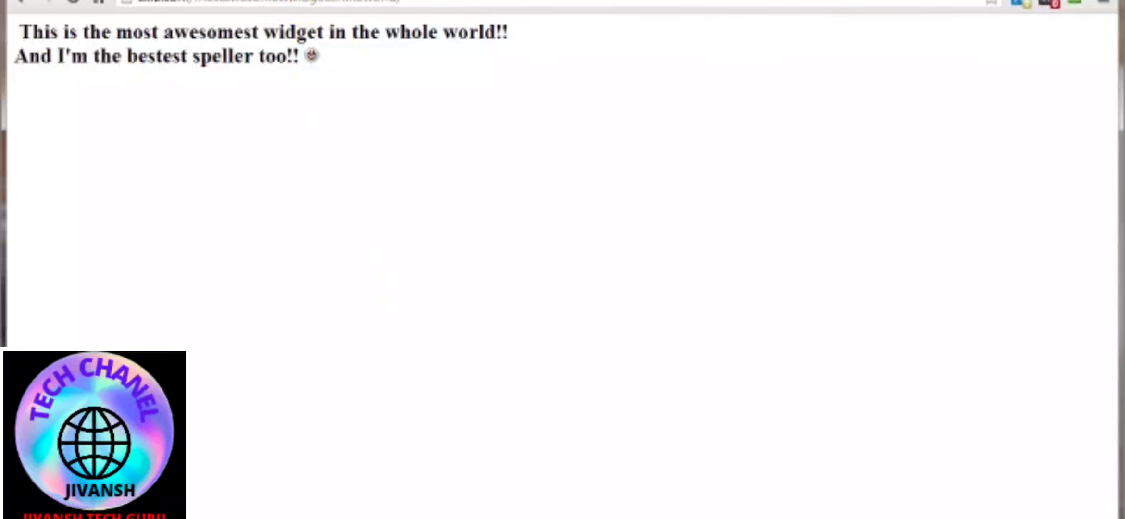
Test the redirect by loading mydemonstrationsite.com/widgets/ in a new browser tab.
{"action": "left_click", "coordinate": [382, 0]}
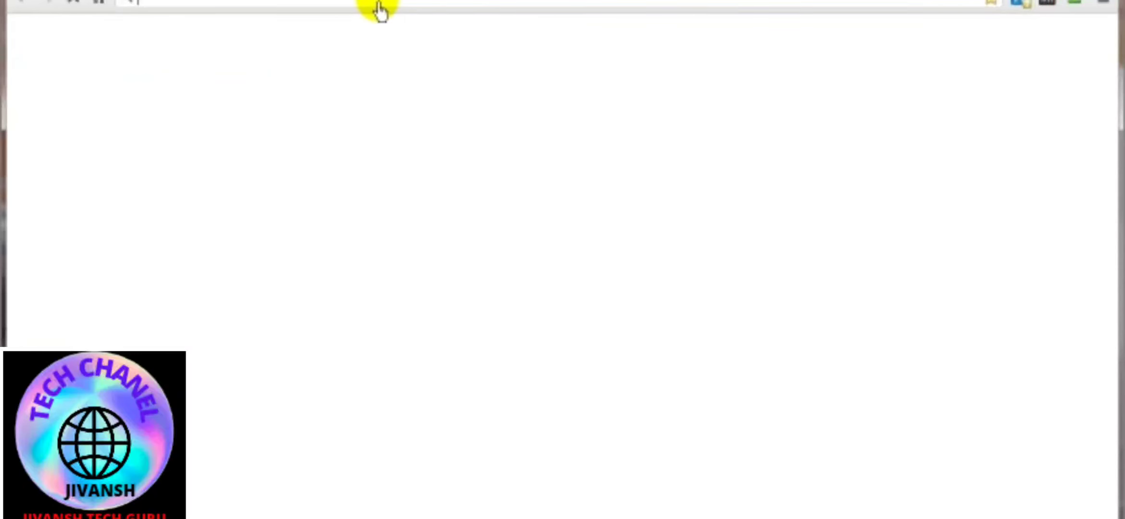
{"action": "left_click", "coordinate": [137, 5]}
{"action": "key", "text": "ctrl+v"}
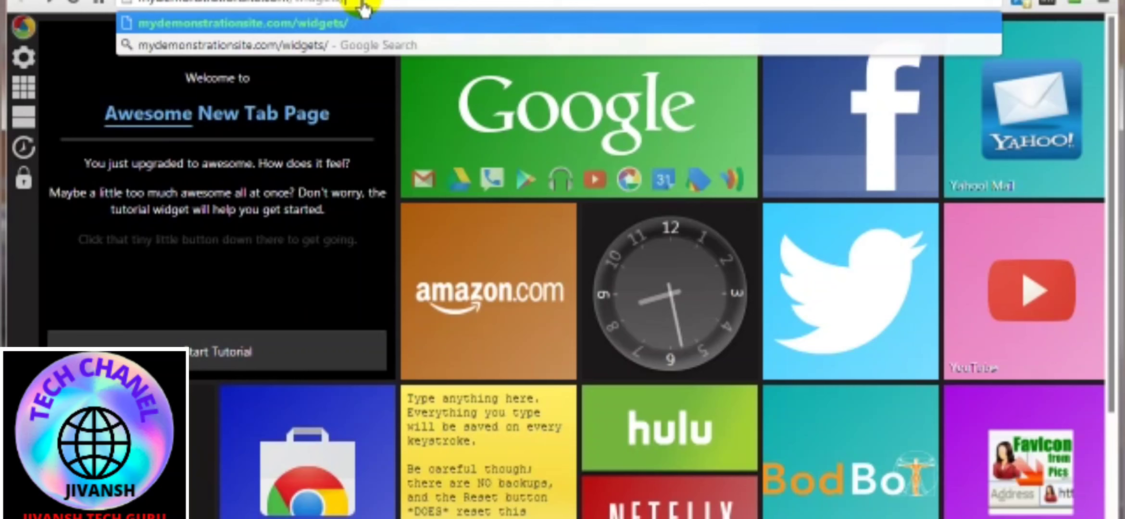
{"action": "key", "text": "Return"}
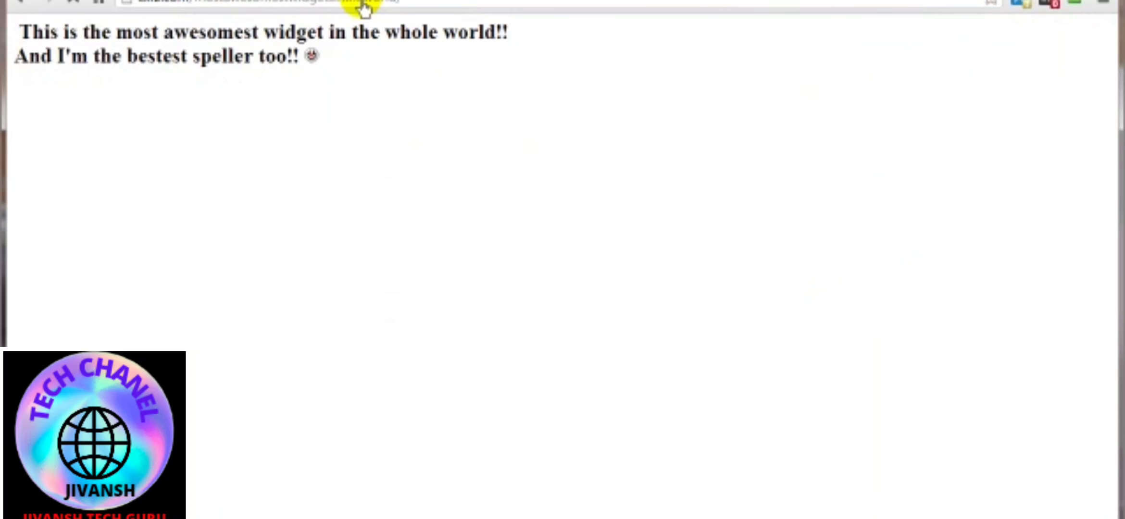